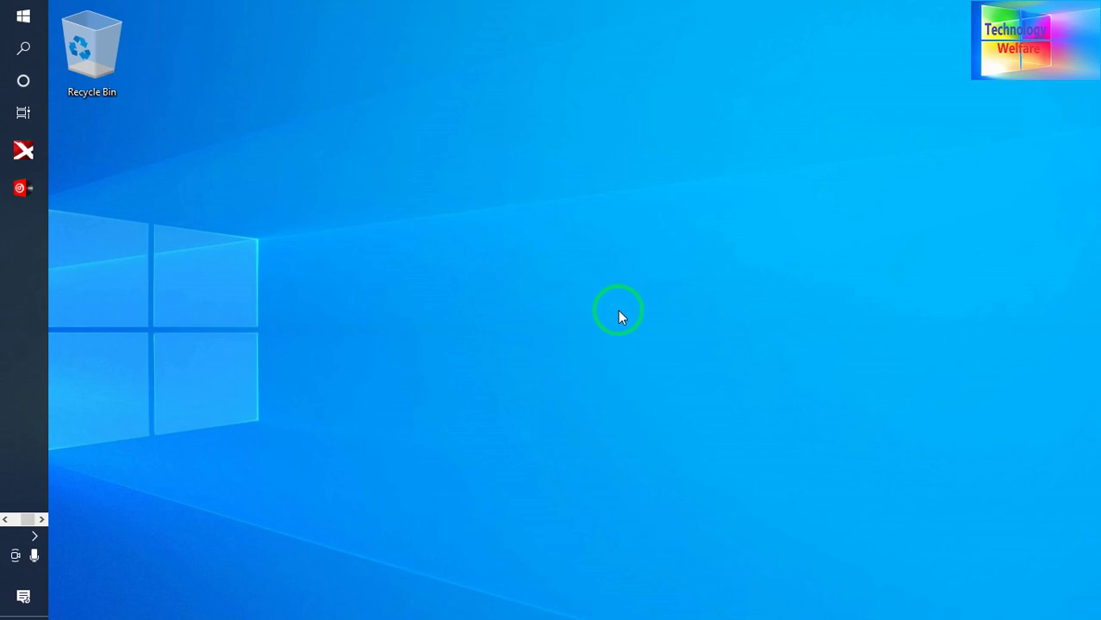
- Open This PC to view Local Disk (C:) with only 4.39 GB free of 50.7 GB
key("super+e")
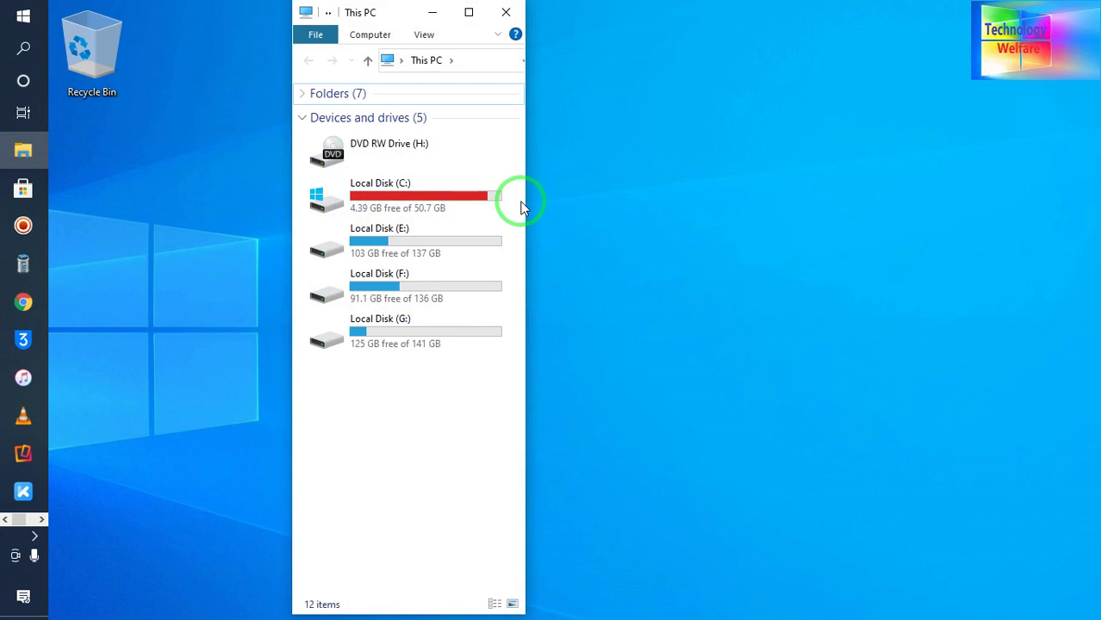
mouse_move(405, 196)
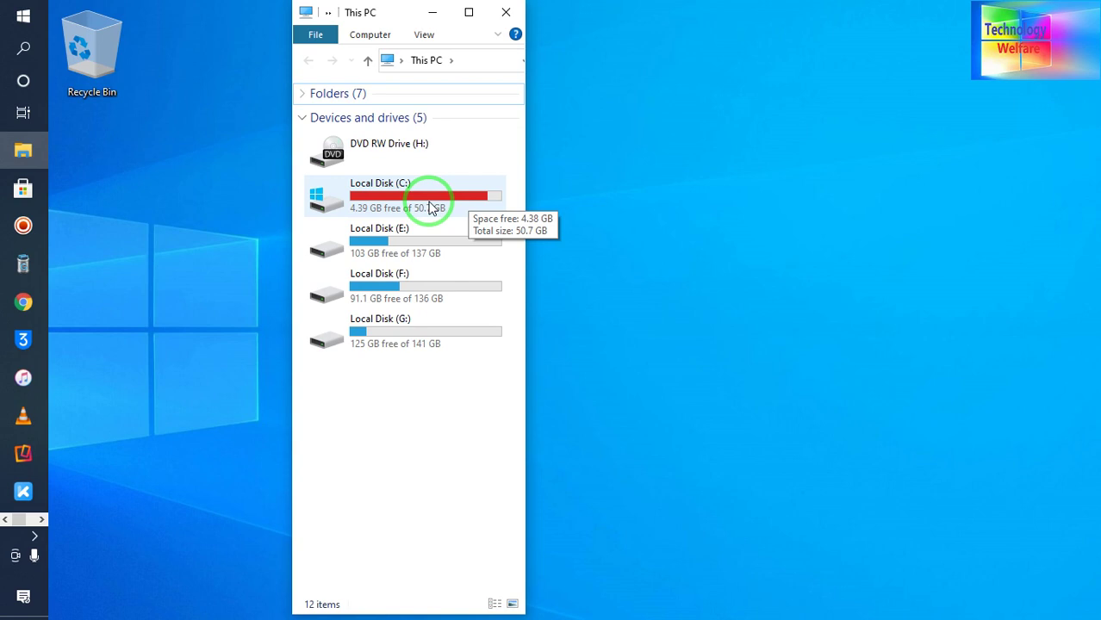
- Check the C: drive's 4.39 GB free space bar, then close This PC
left_click_drag(431, 208, 440, 208)
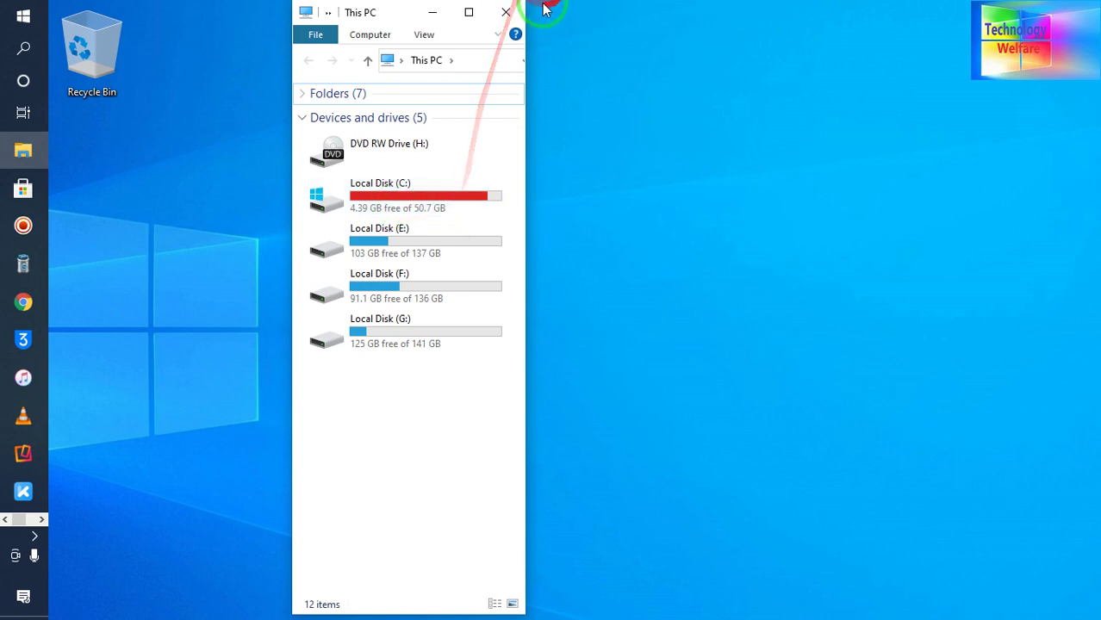
left_click(506, 12)
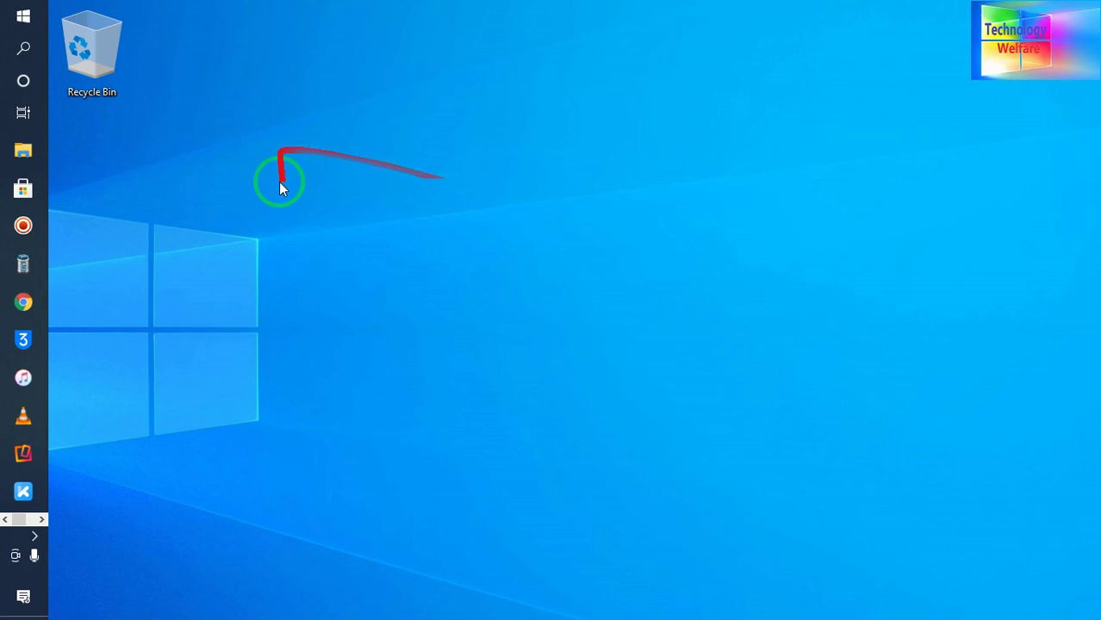
- Search Windows for Services and launch it as administrator
left_click(25, 49)
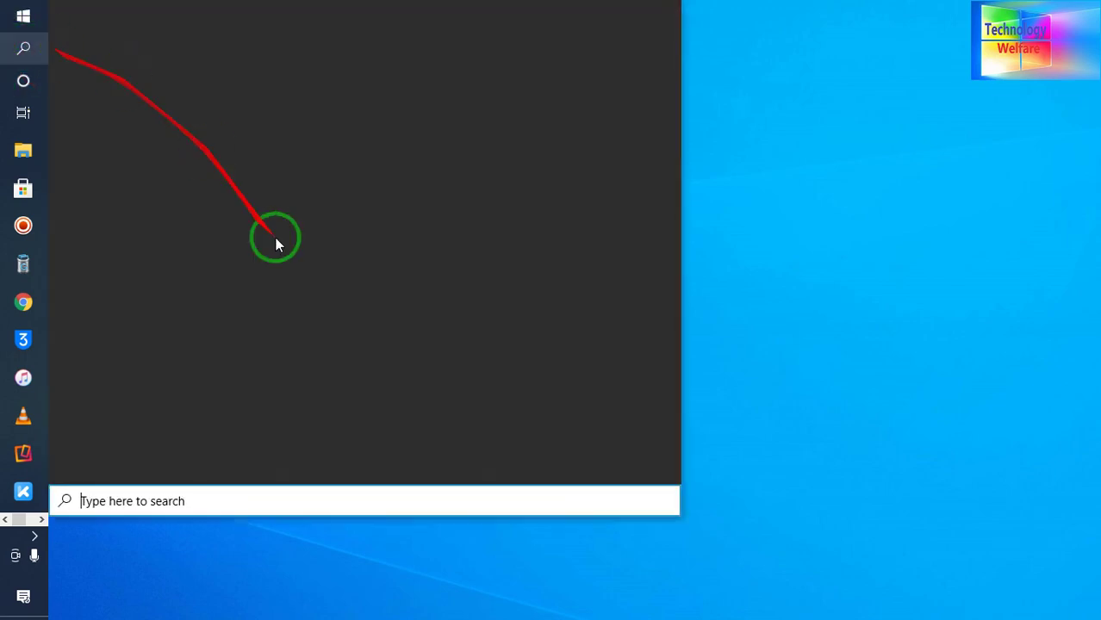
left_click(116, 503)
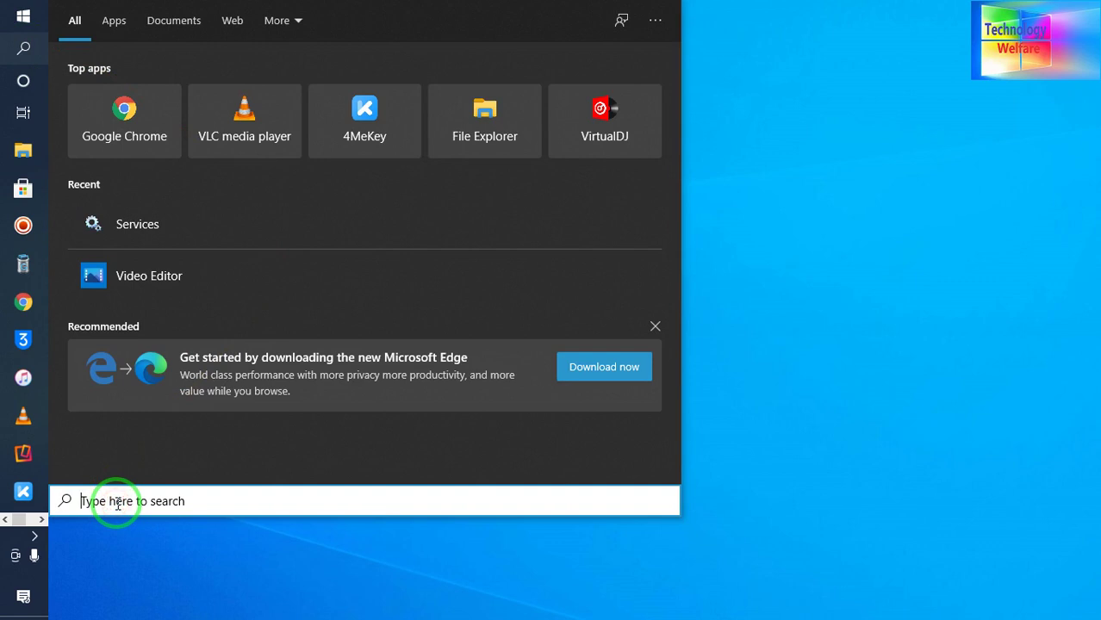
type("se")
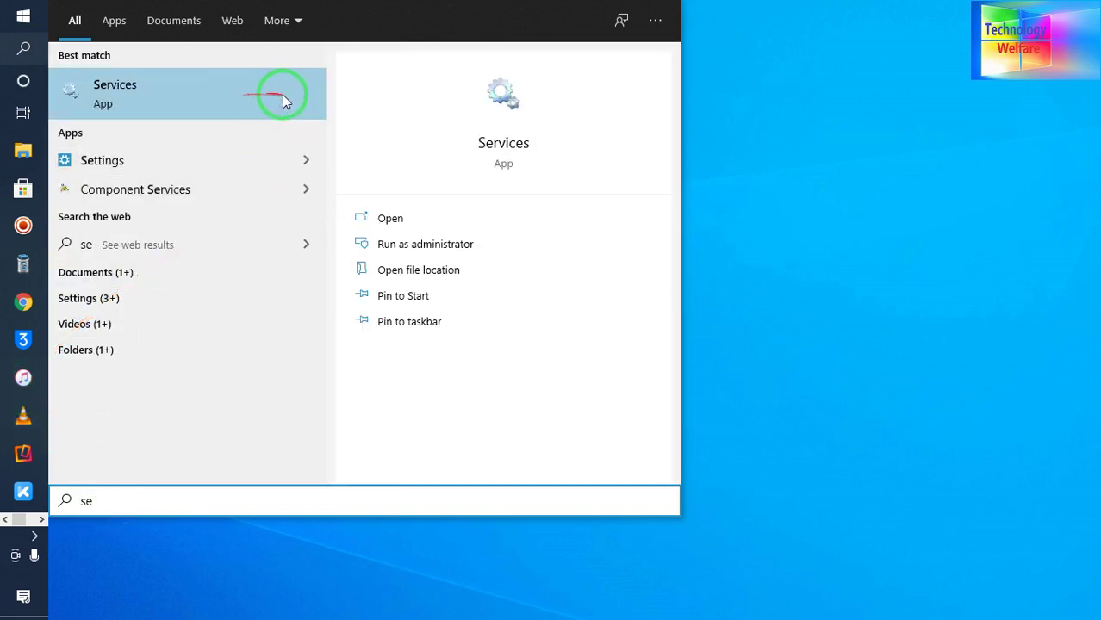
left_click(457, 254)
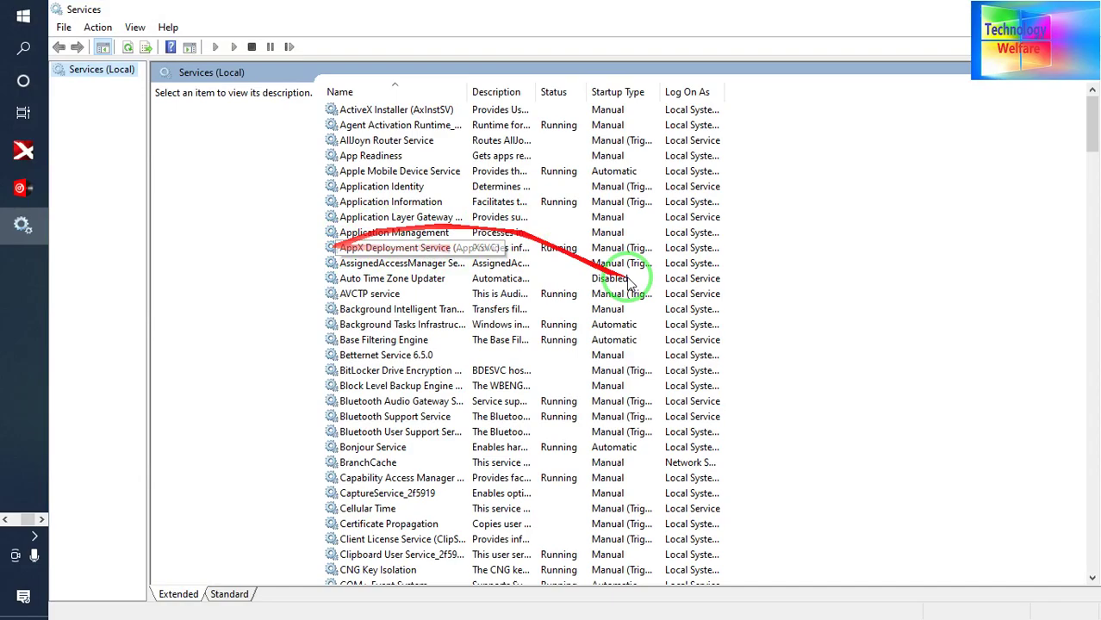
- Stop the Windows Update service from its Properties dialog, then close the dialog
left_click_drag(1095, 138, 1096, 561)
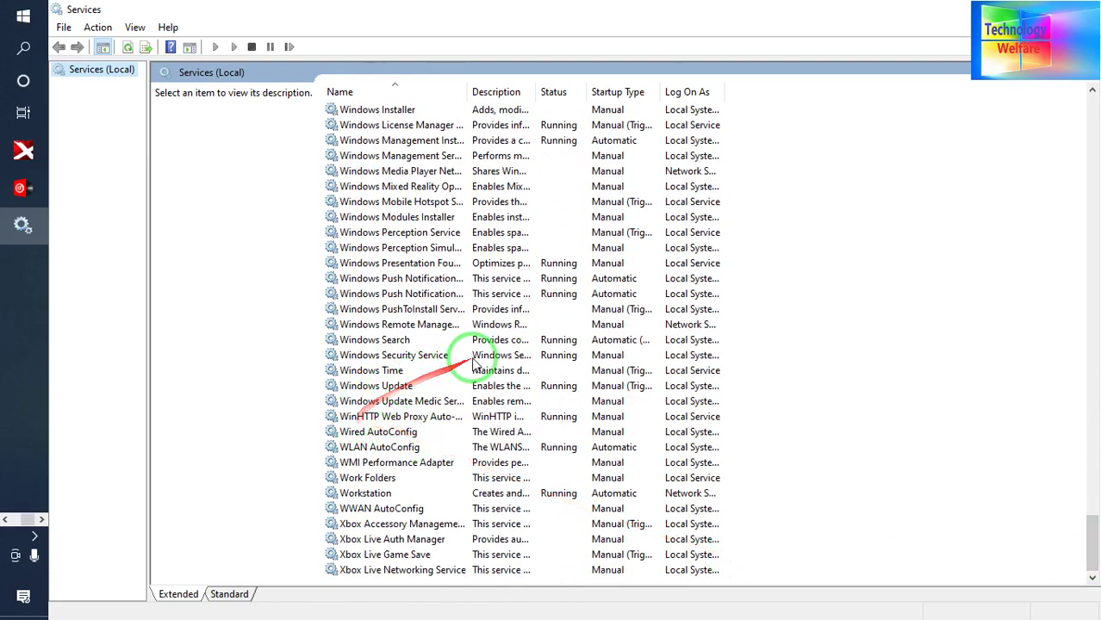
mouse_move(555, 386)
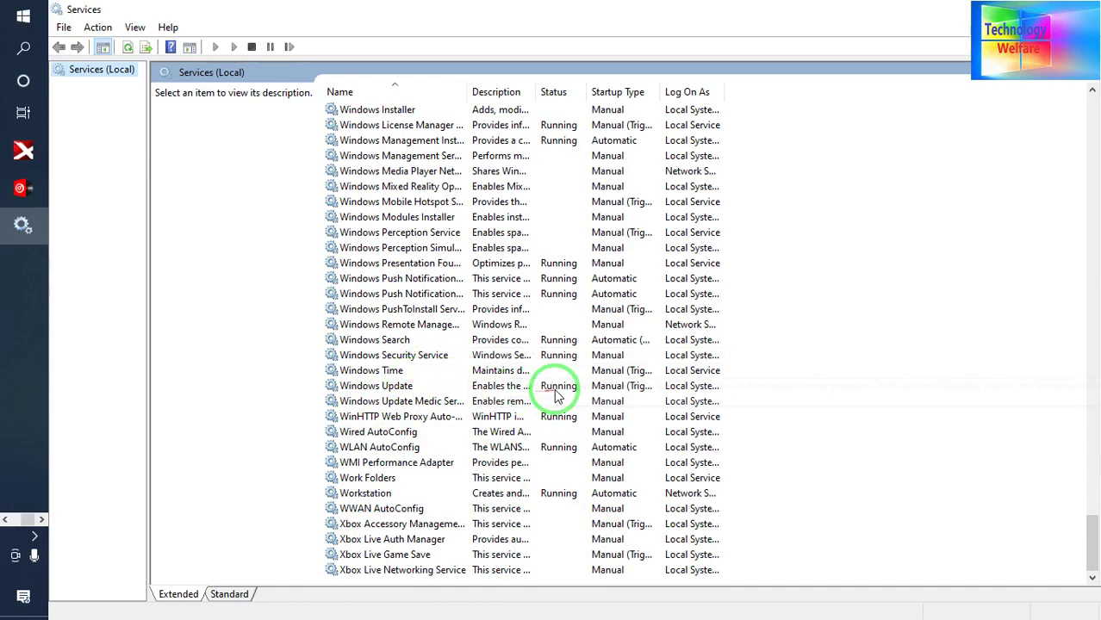
left_click(515, 389)
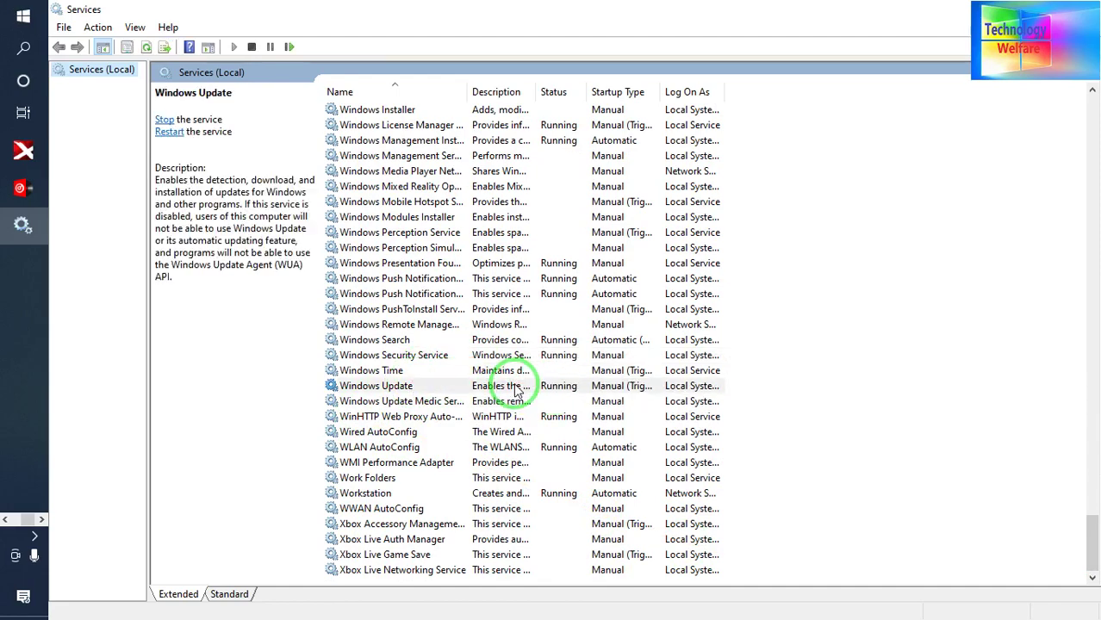
right_click(515, 389)
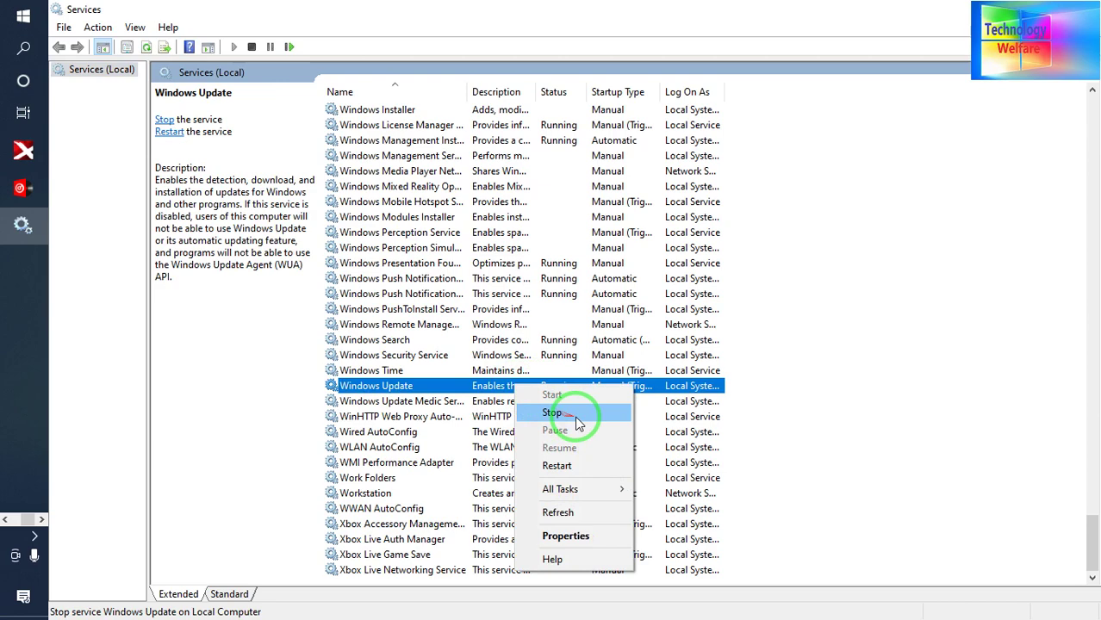
left_click(484, 383)
double_click(484, 384)
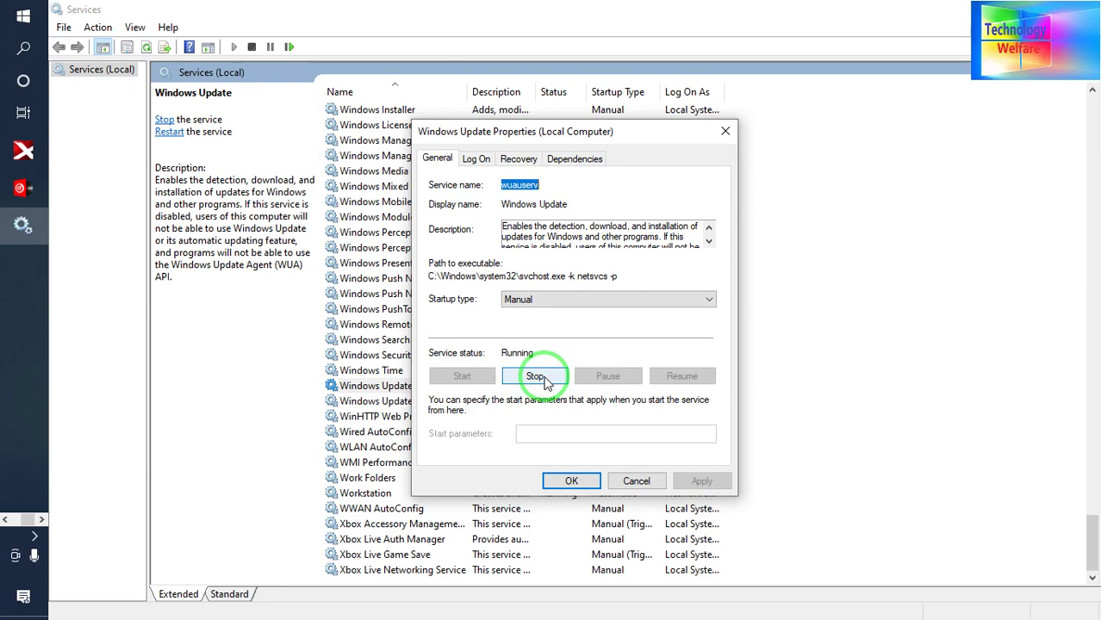
left_click(544, 381)
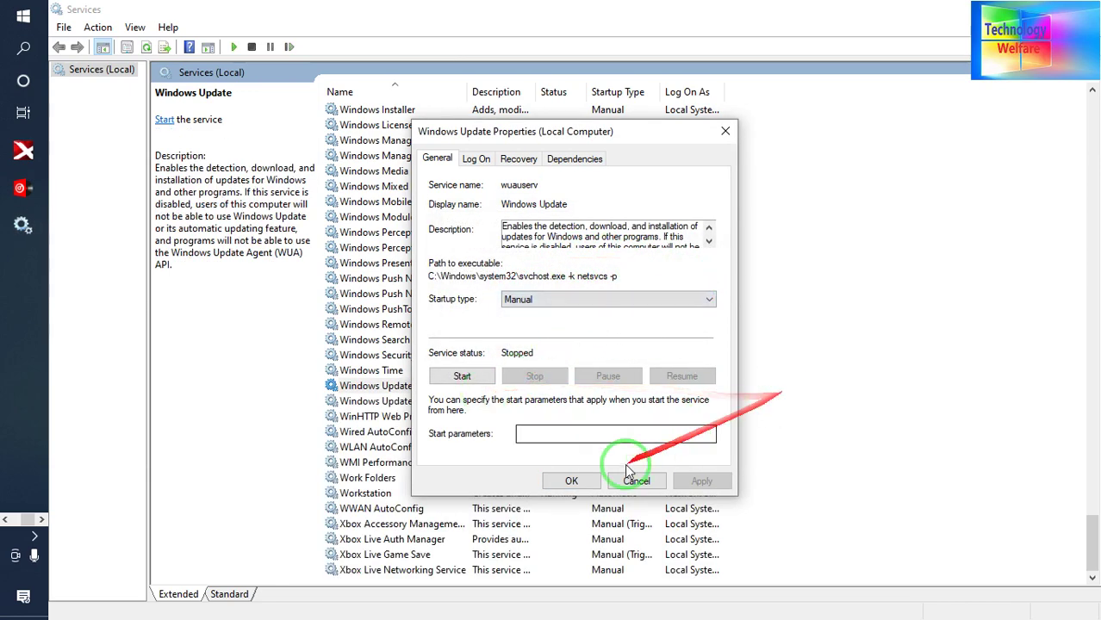
left_click(570, 482)
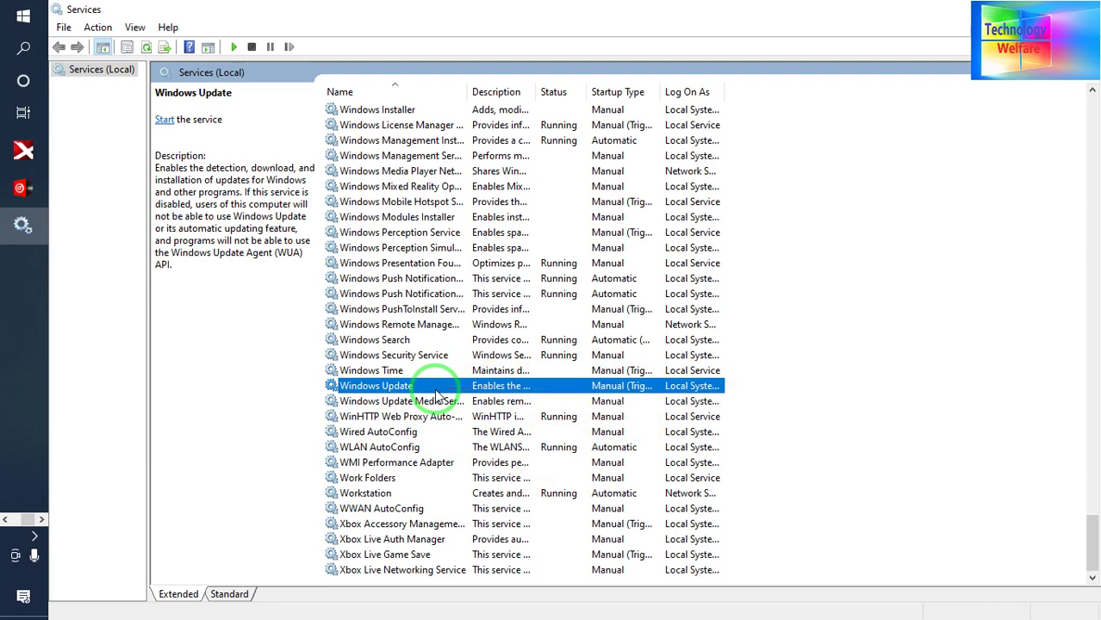
- Reopen Windows Update properties to confirm its status is Stopped, then close them
double_click(485, 392)
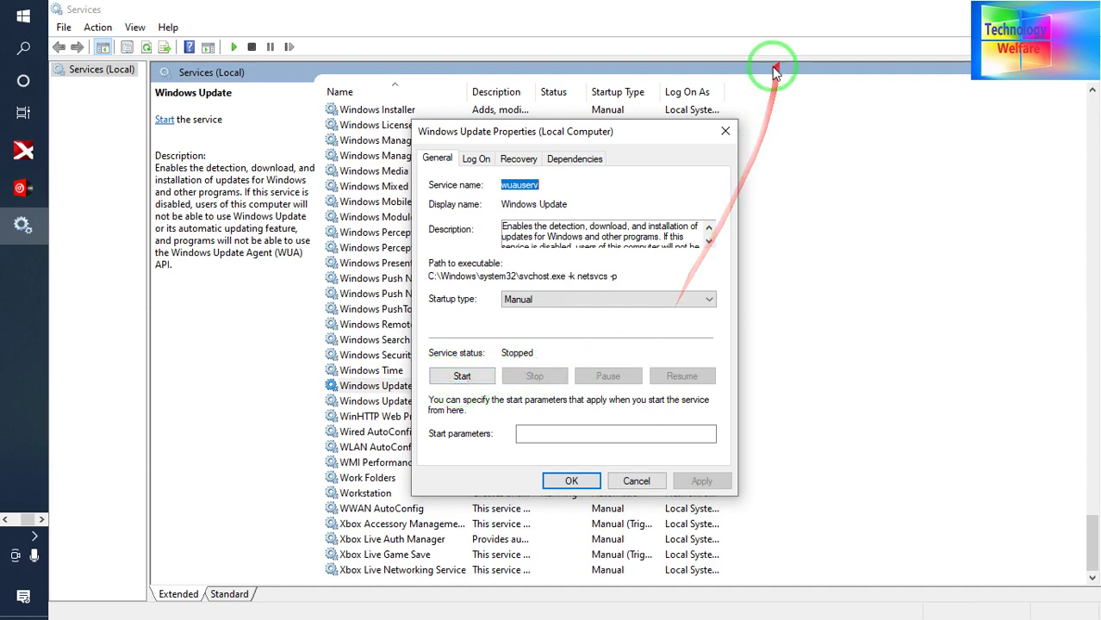
left_click(725, 131)
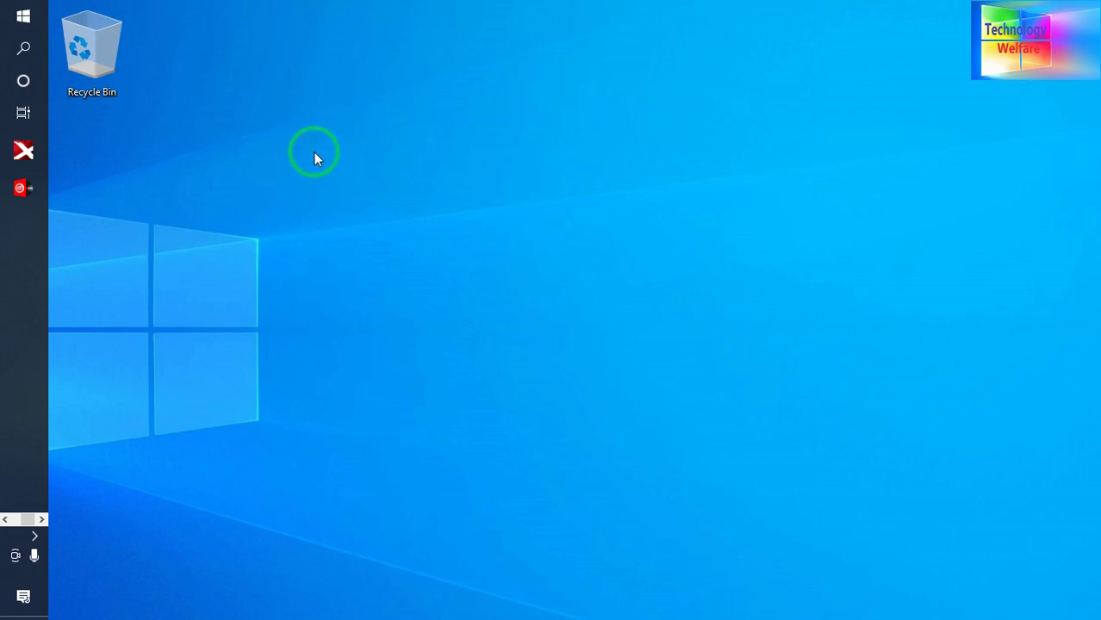
- Open the C:\windows\SoftwareDistribution folder through the Run dialog
key("super+r")
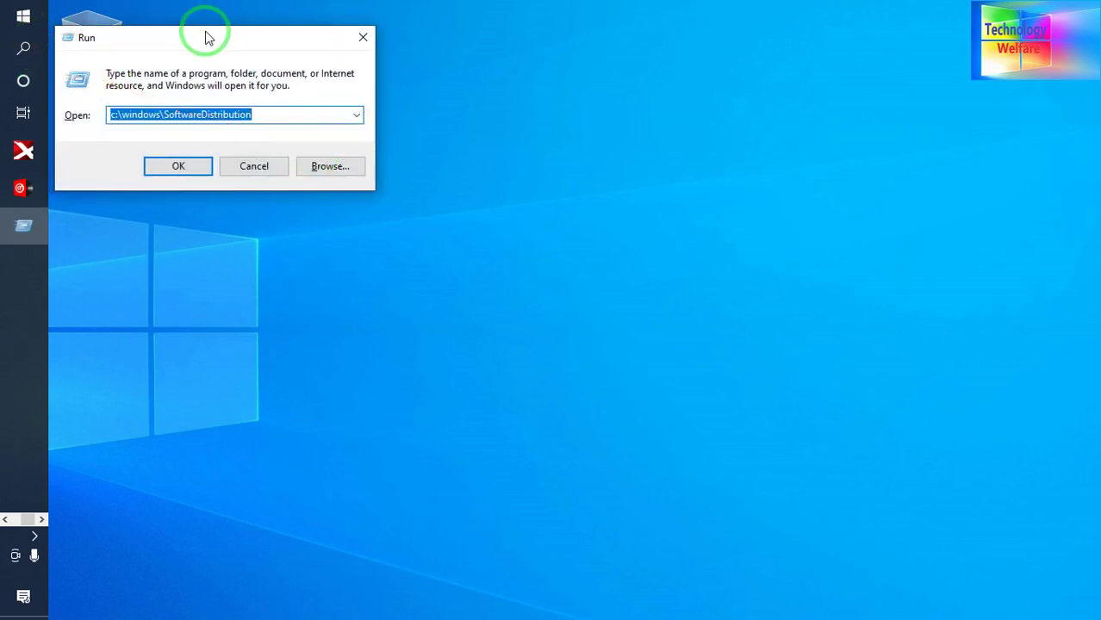
mouse_move(216, 42)
left_mouse_down()
mouse_move(270, 75)
mouse_move(322, 258)
left_mouse_up()
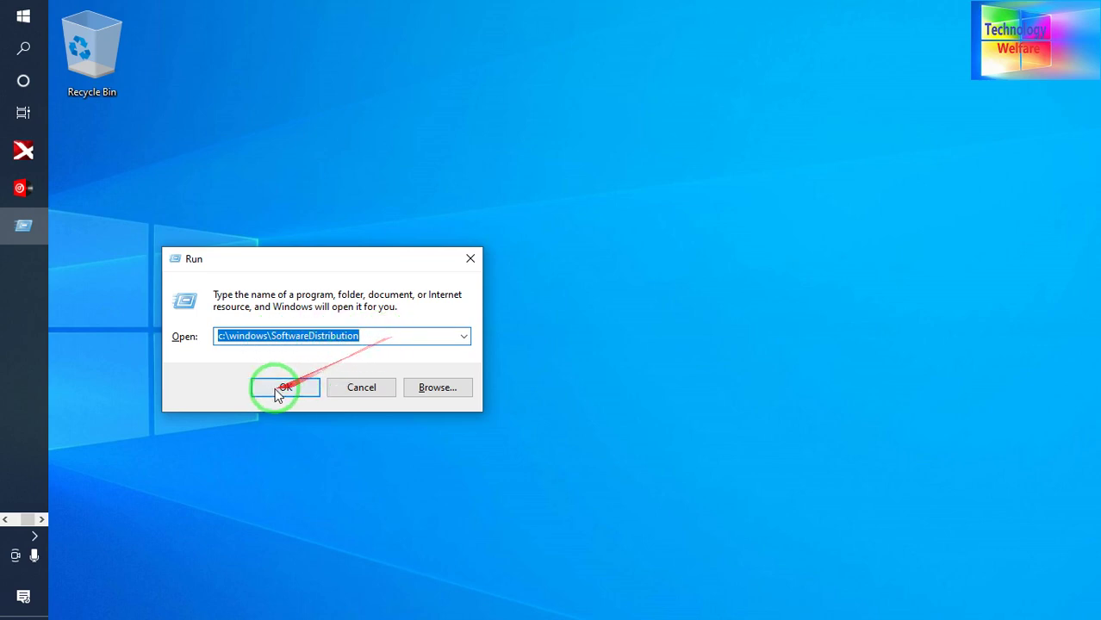
left_click(387, 338)
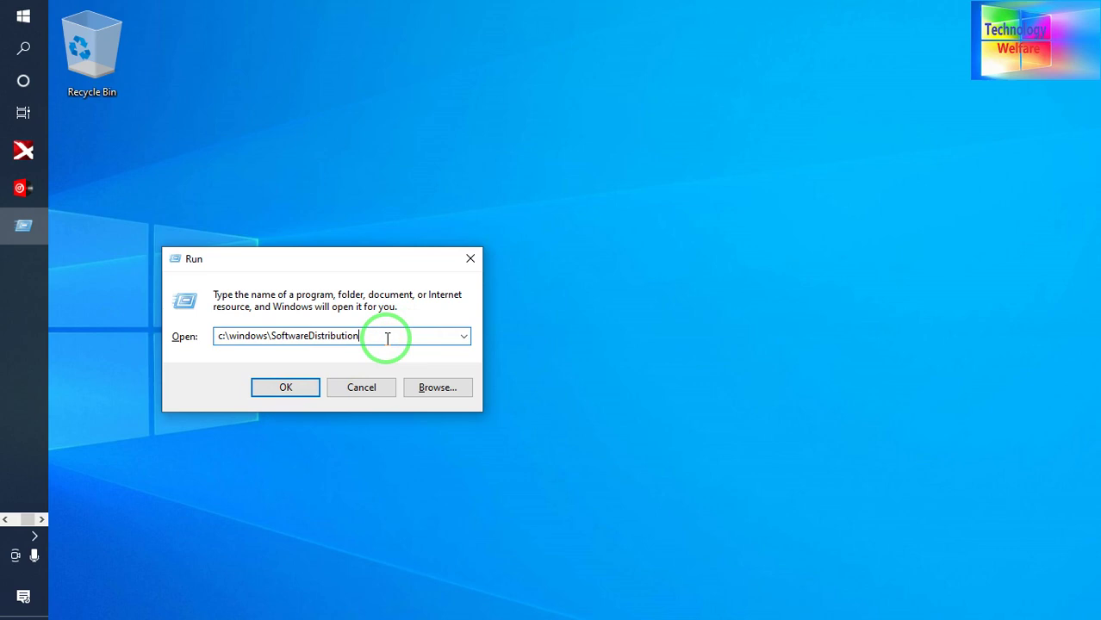
key("BackSpace")
key("BackSpace")
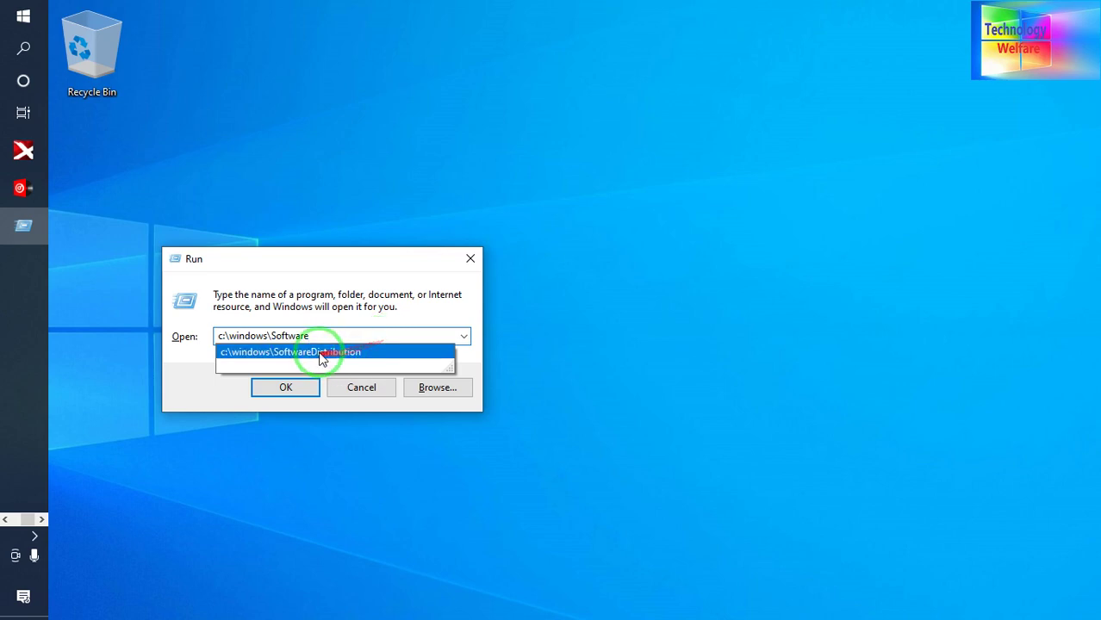
left_click(353, 353)
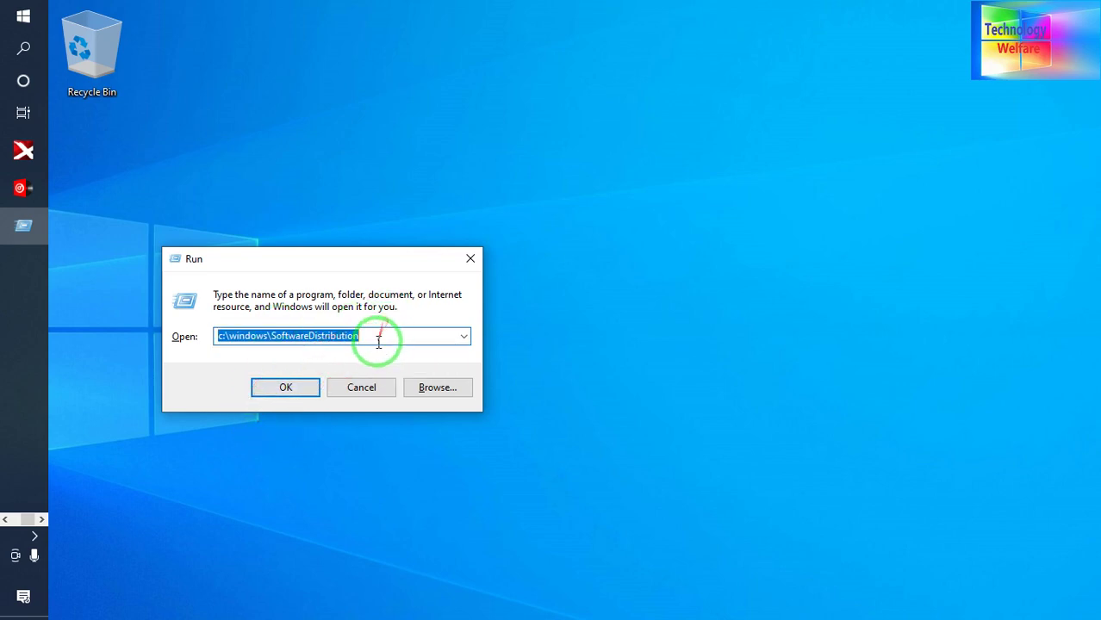
left_click(378, 338)
double_click(378, 341)
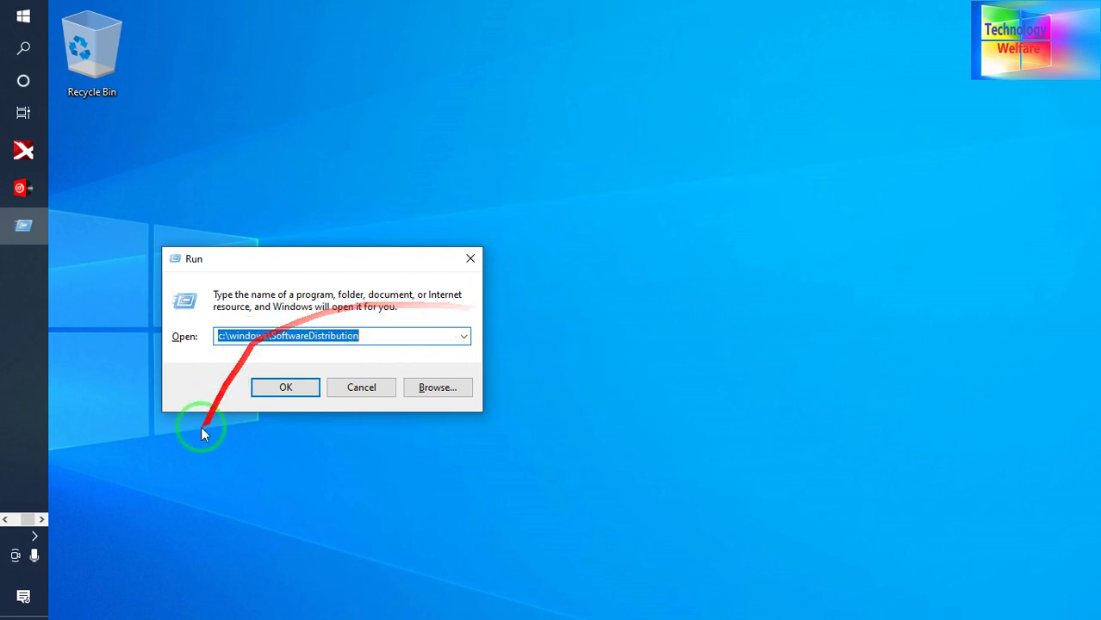
left_click(283, 390)
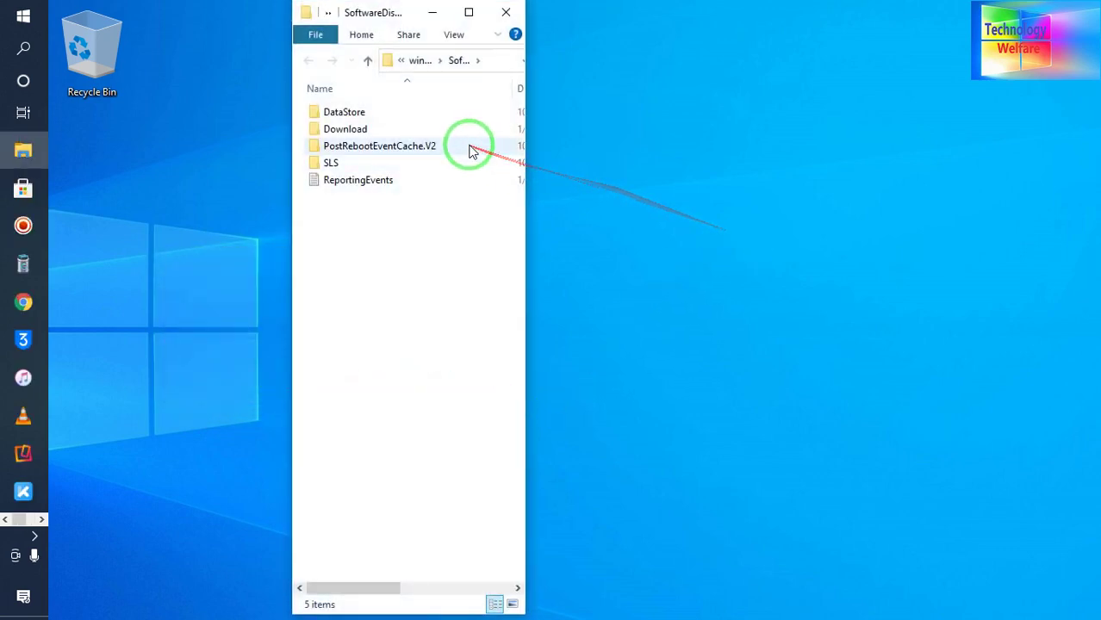
mouse_move(345, 129)
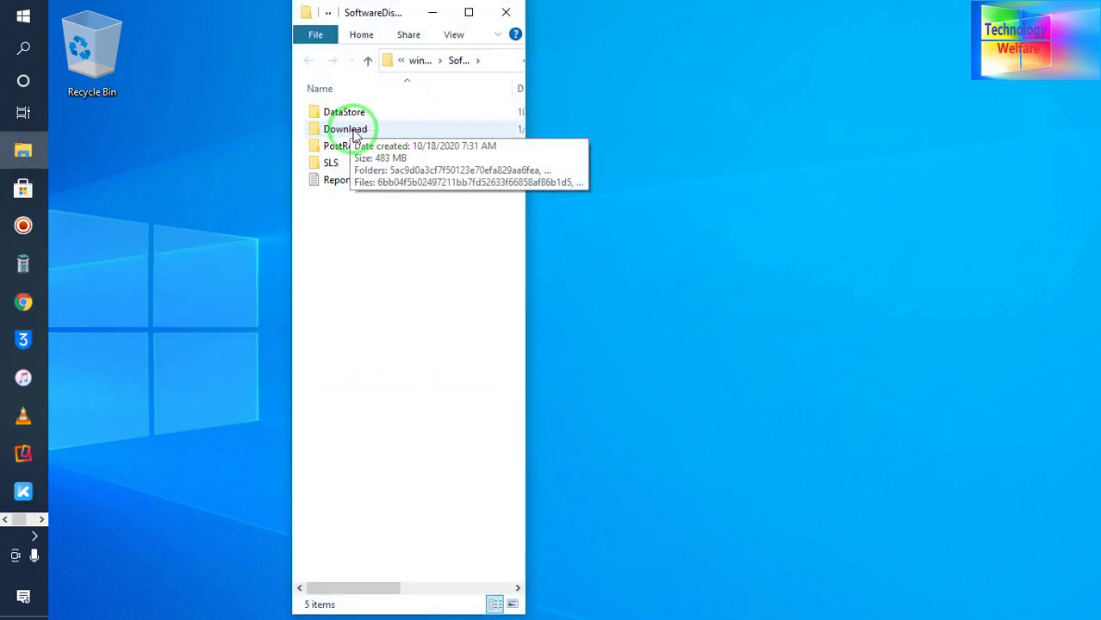
- Maximize Explorer and confirm Download holds 483 MB in 452 files and 4 folders
left_click(467, 13)
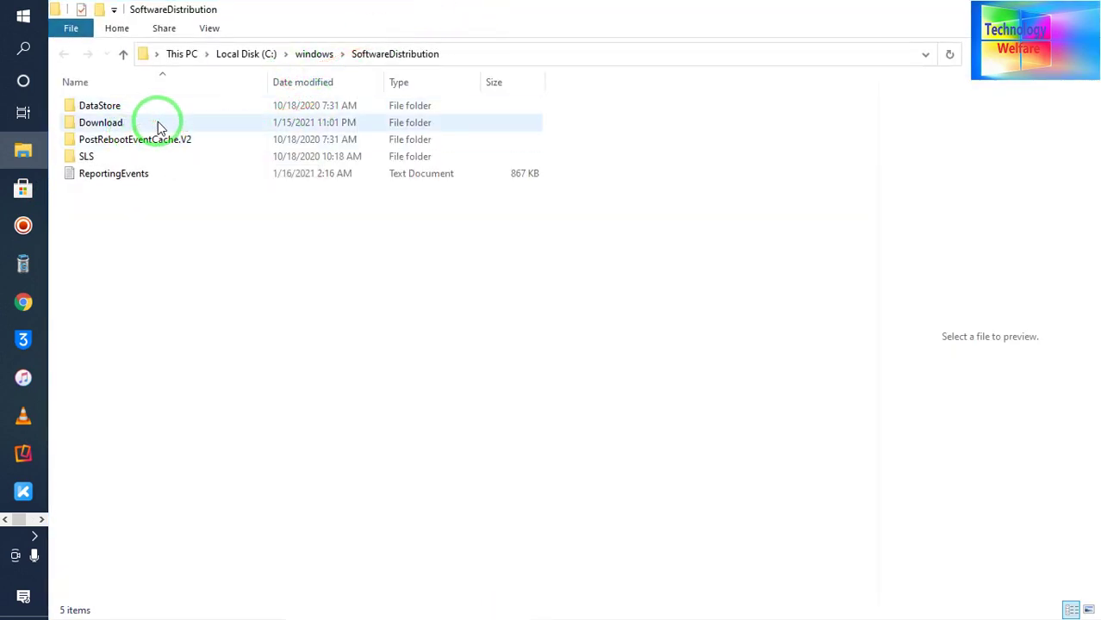
double_click(157, 125)
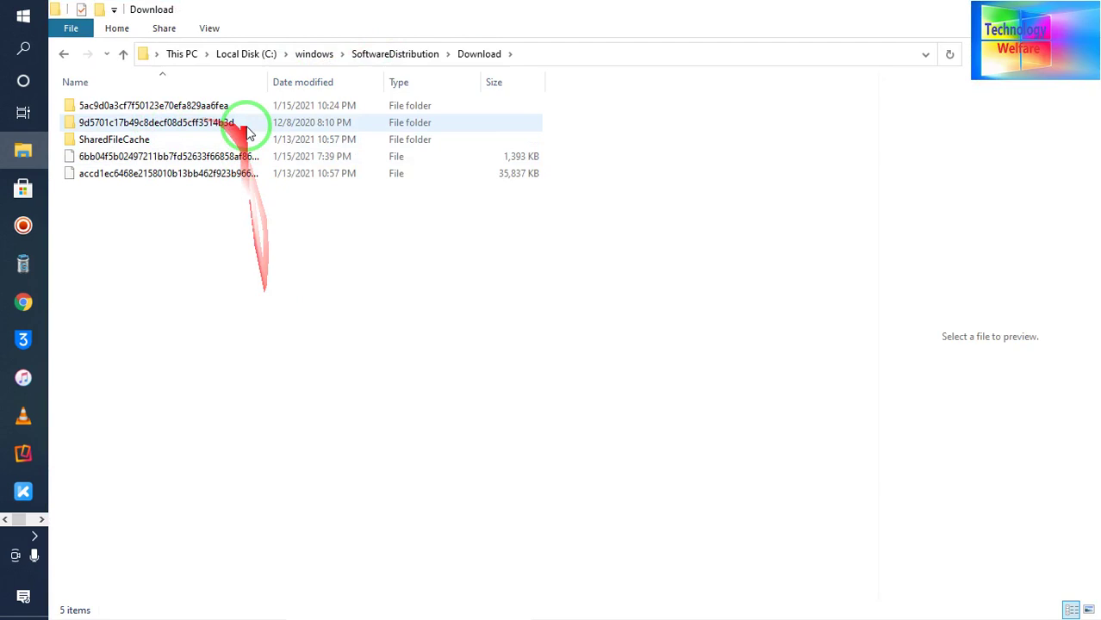
left_click(60, 53)
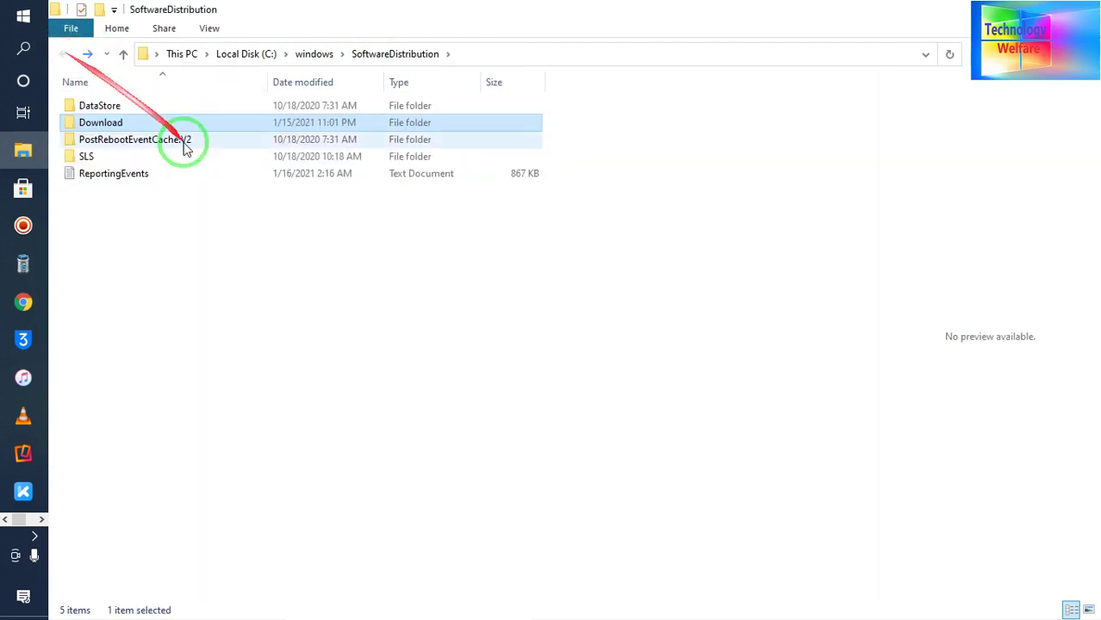
right_click(138, 123)
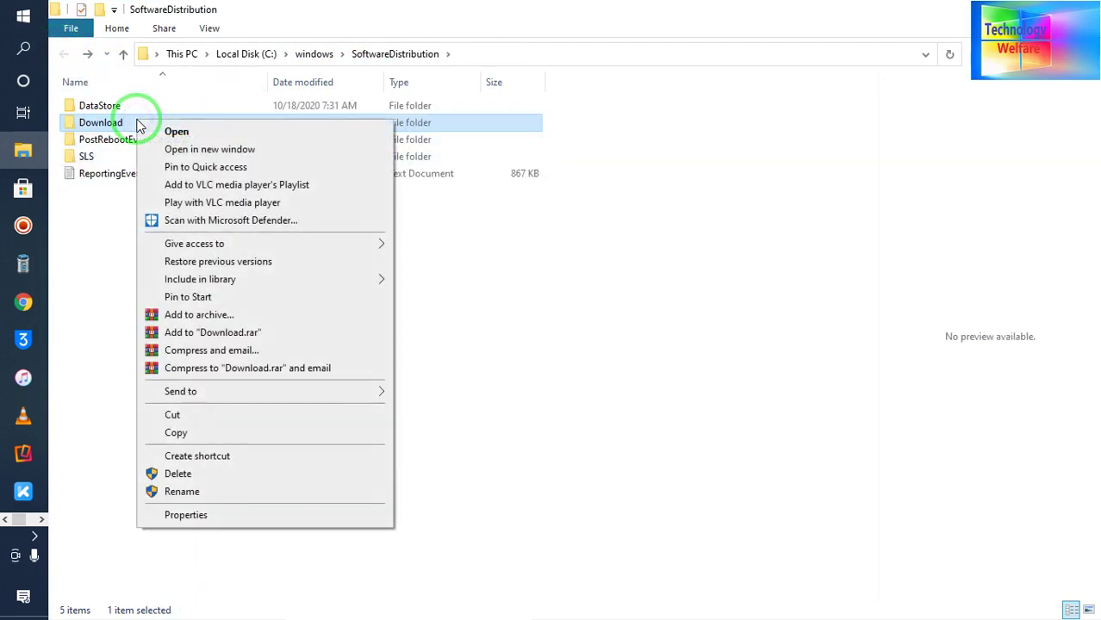
left_click(181, 515)
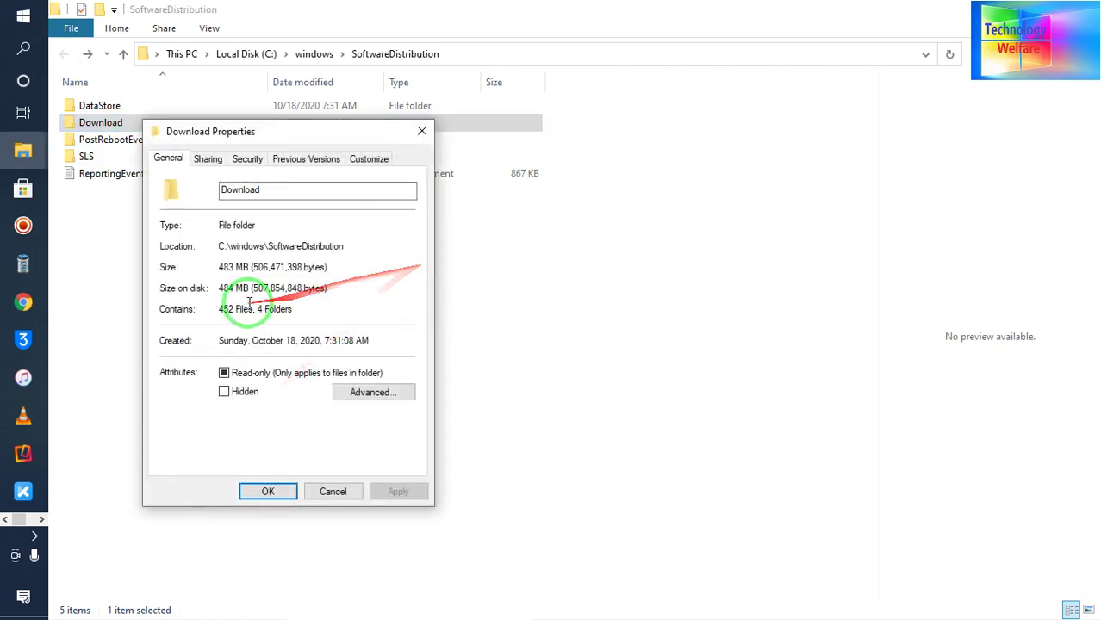
left_click(422, 132)
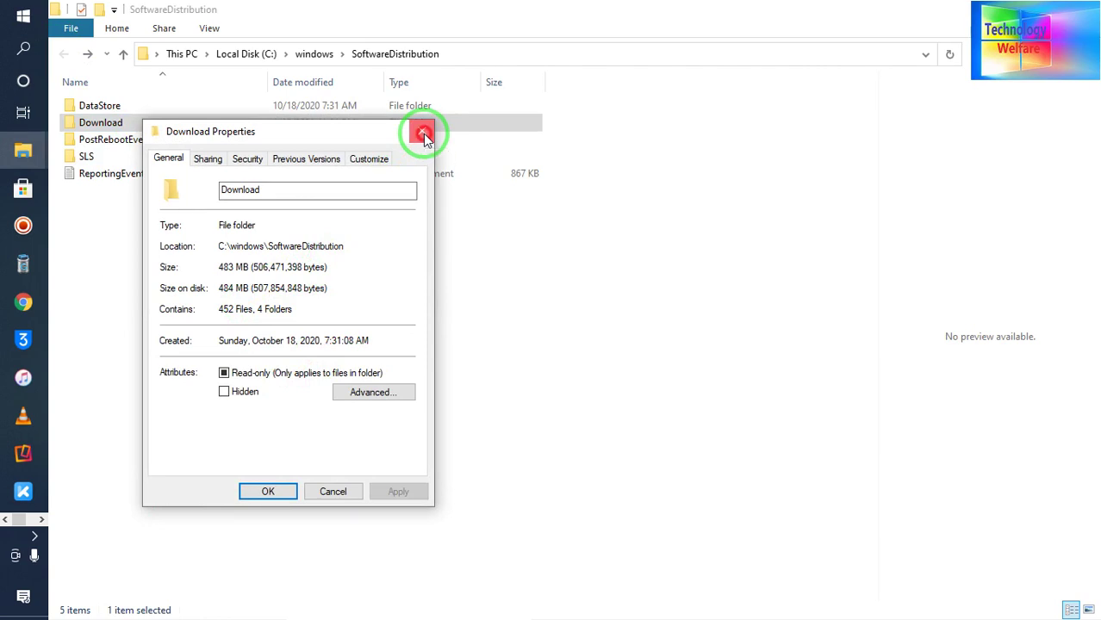
- Delete everything inside the Download folder, granting administrator permission for all items
mouse_move(101, 122)
double_click(129, 126)
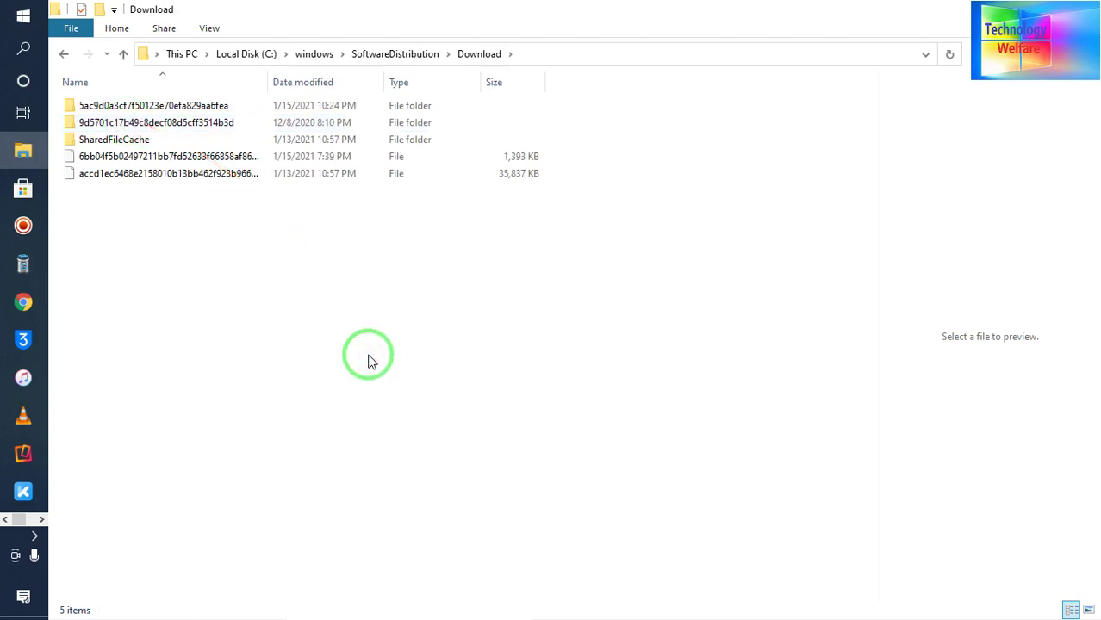
key("ctrl+a")
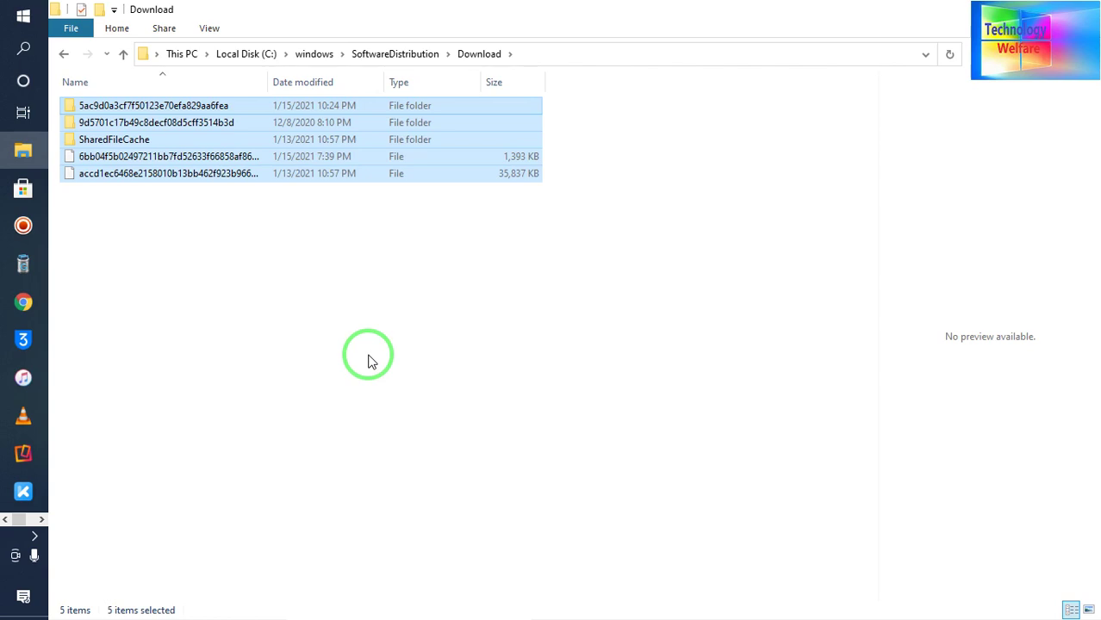
key("Delete")
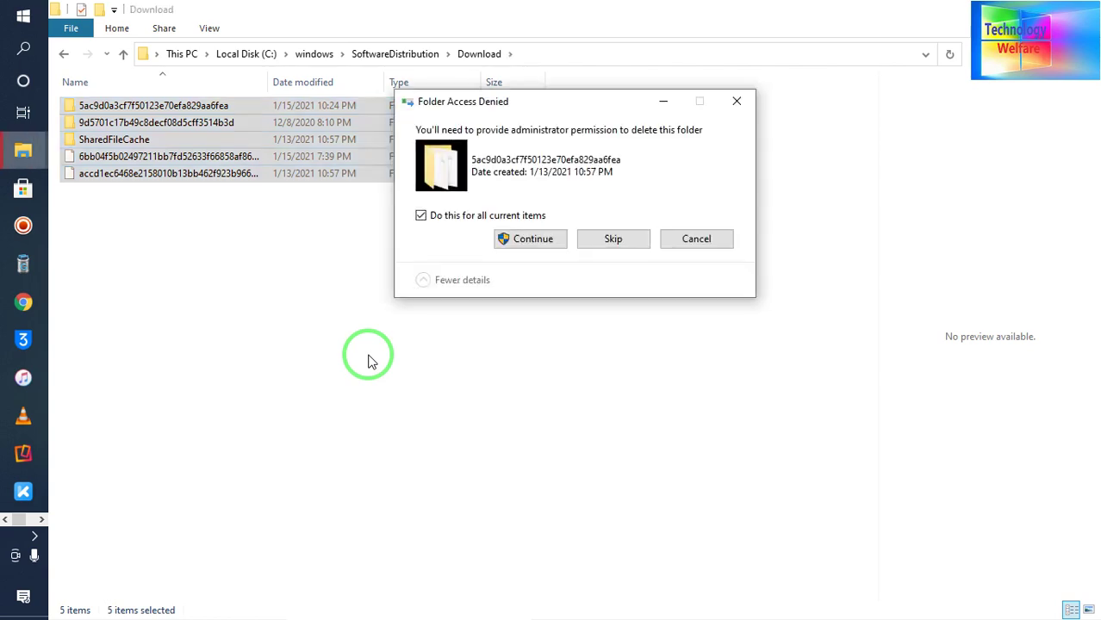
left_click(541, 241)
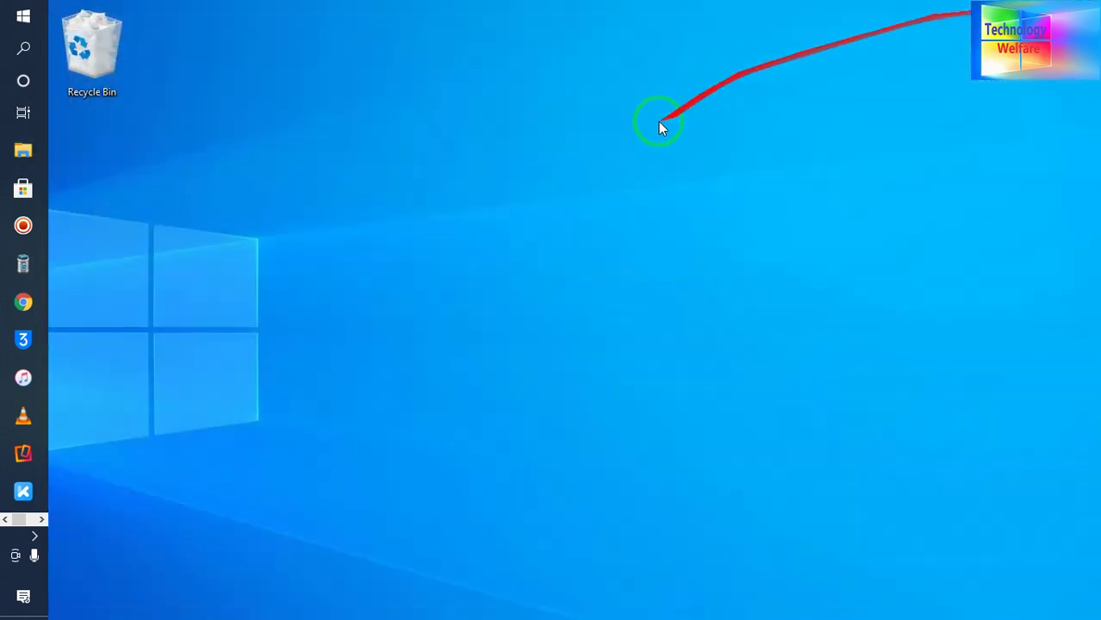
- Permanently delete all five items in the Recycle Bin and close it
double_click(84, 62)
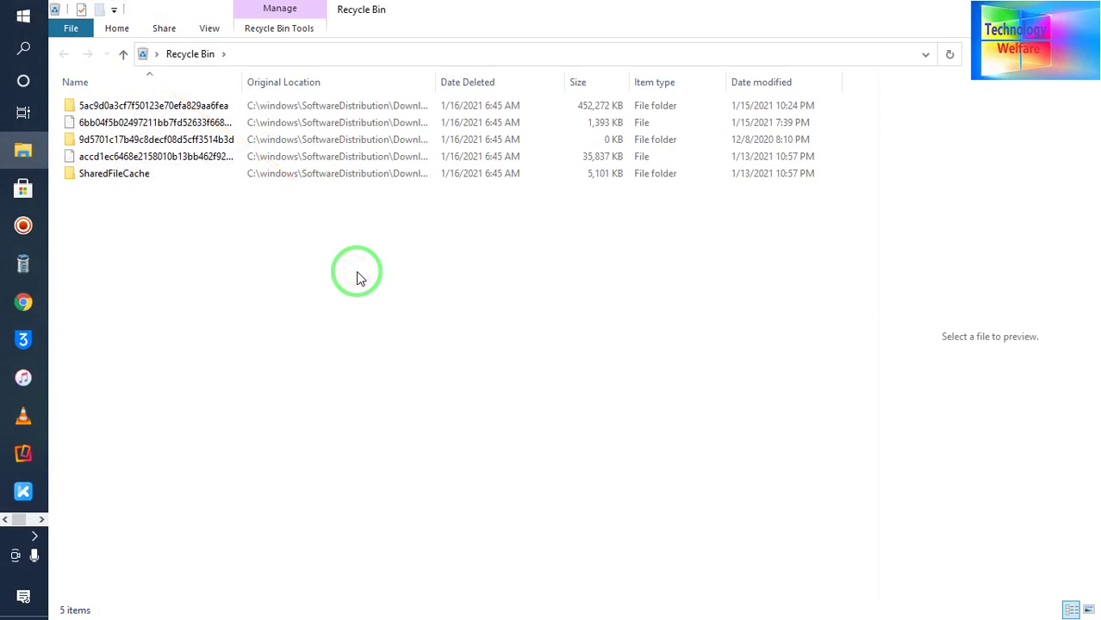
key("ctrl+a")
key("Delete")
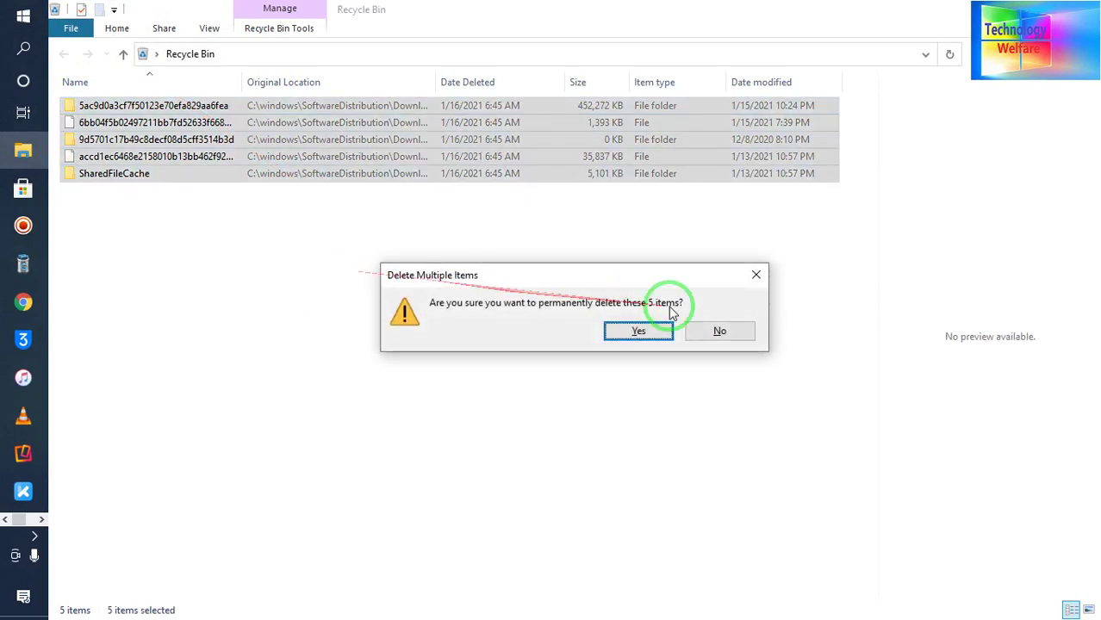
left_click(652, 335)
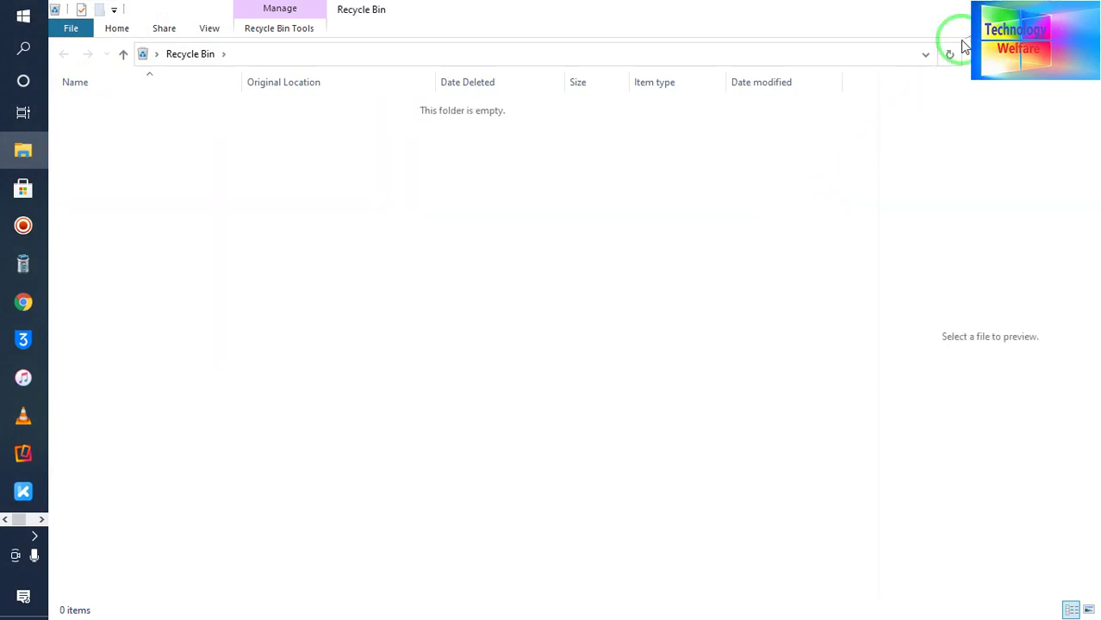
left_click(1082, 9)
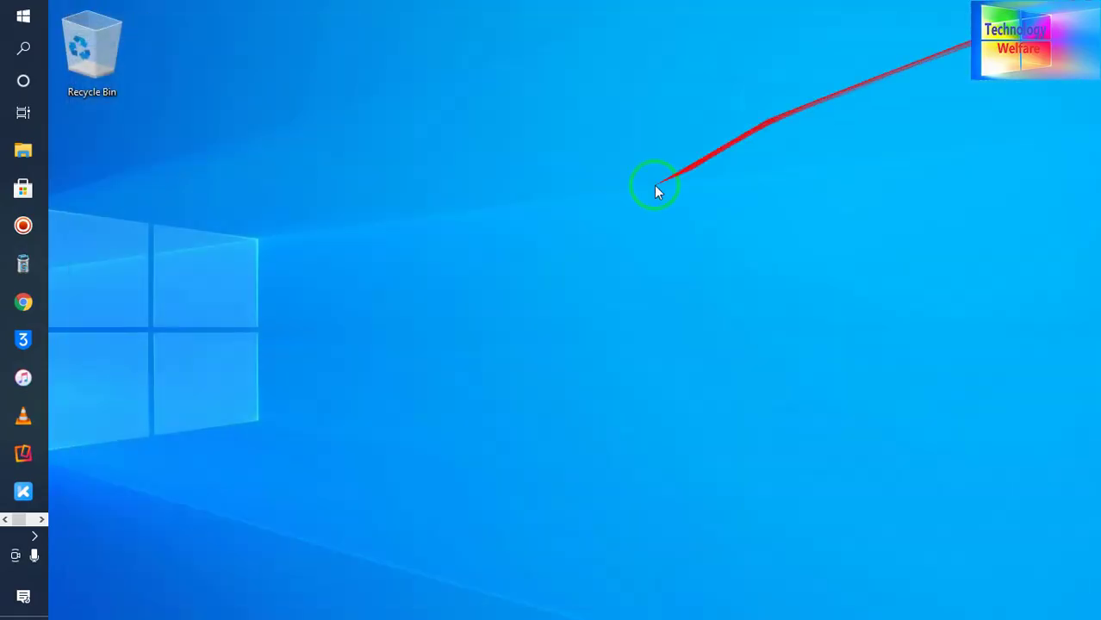
- Reopen This PC to confirm C: now has 4.85 GB free of 50.7 GB, then close it
key("super+e")
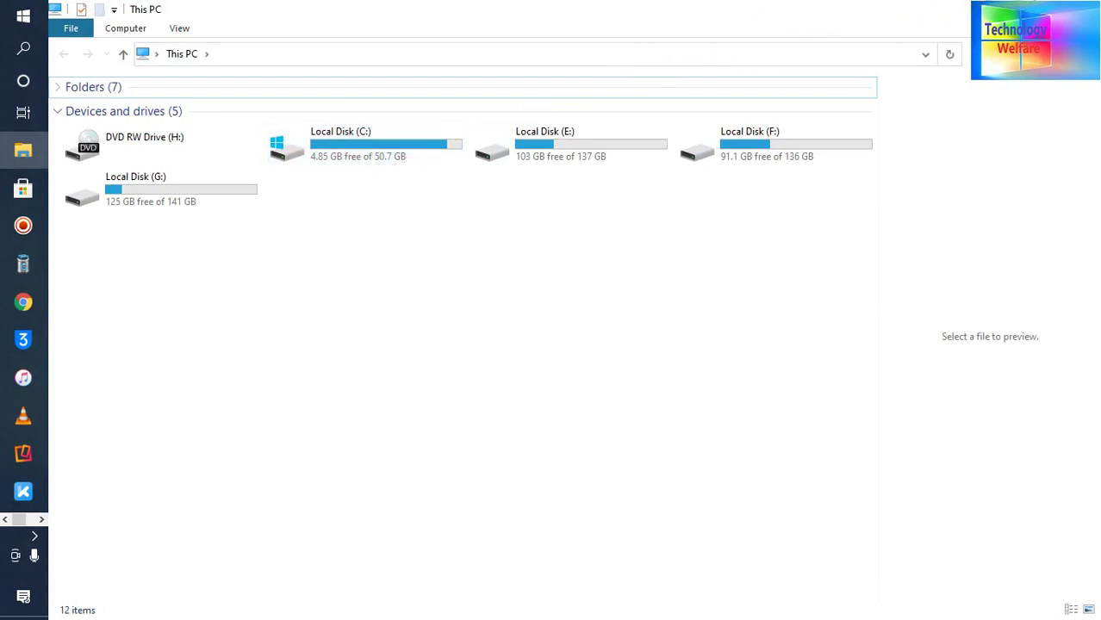
left_click(1041, 7)
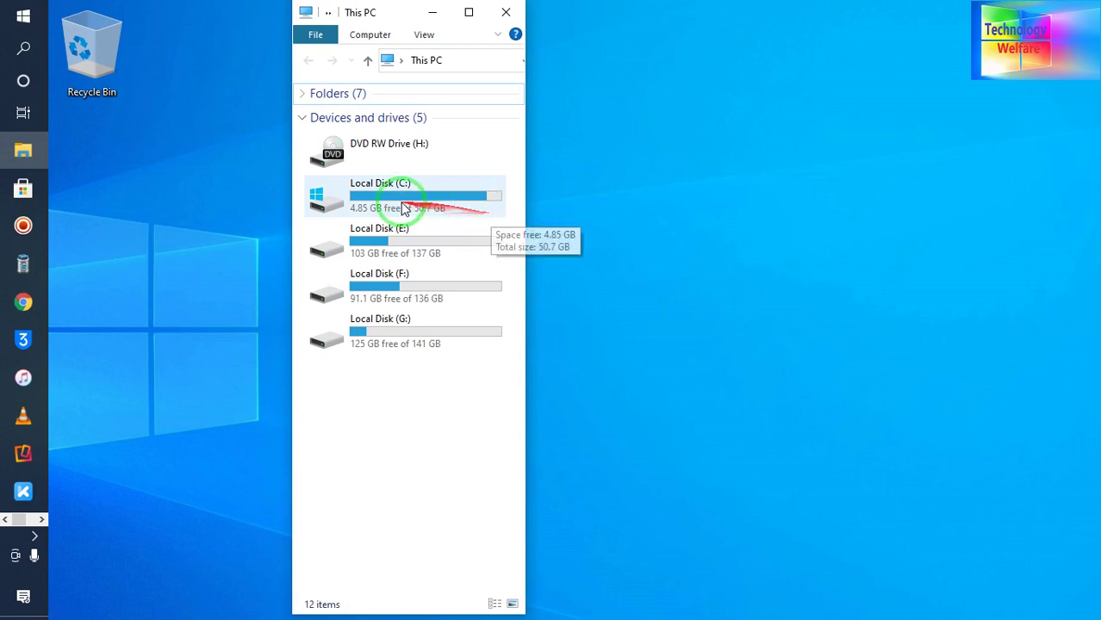
mouse_move(405, 198)
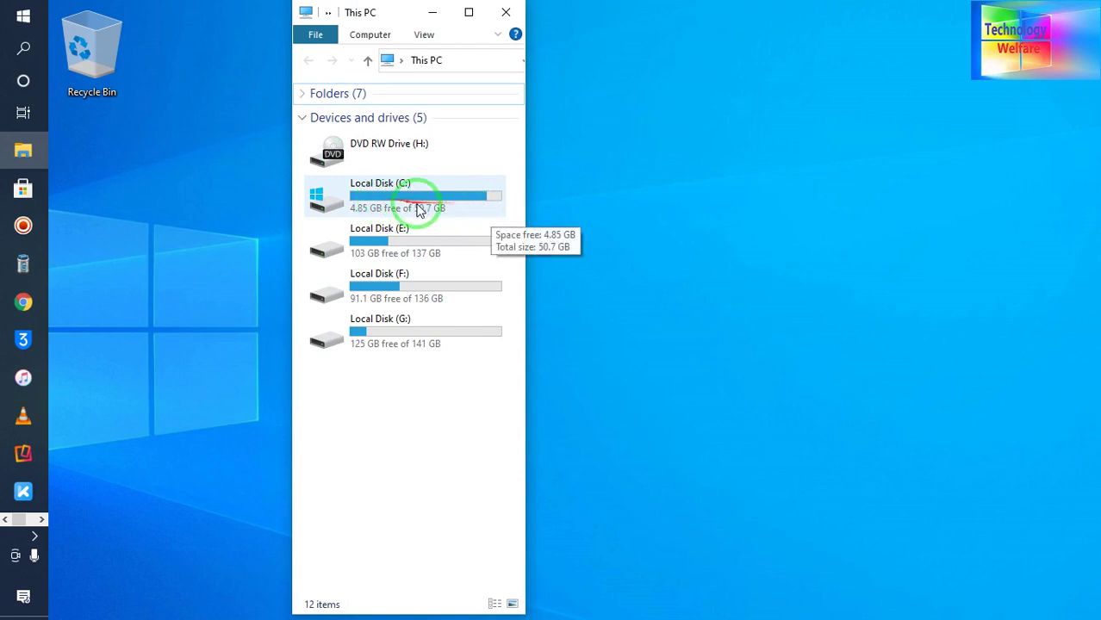
left_click_drag(483, 202, 414, 203)
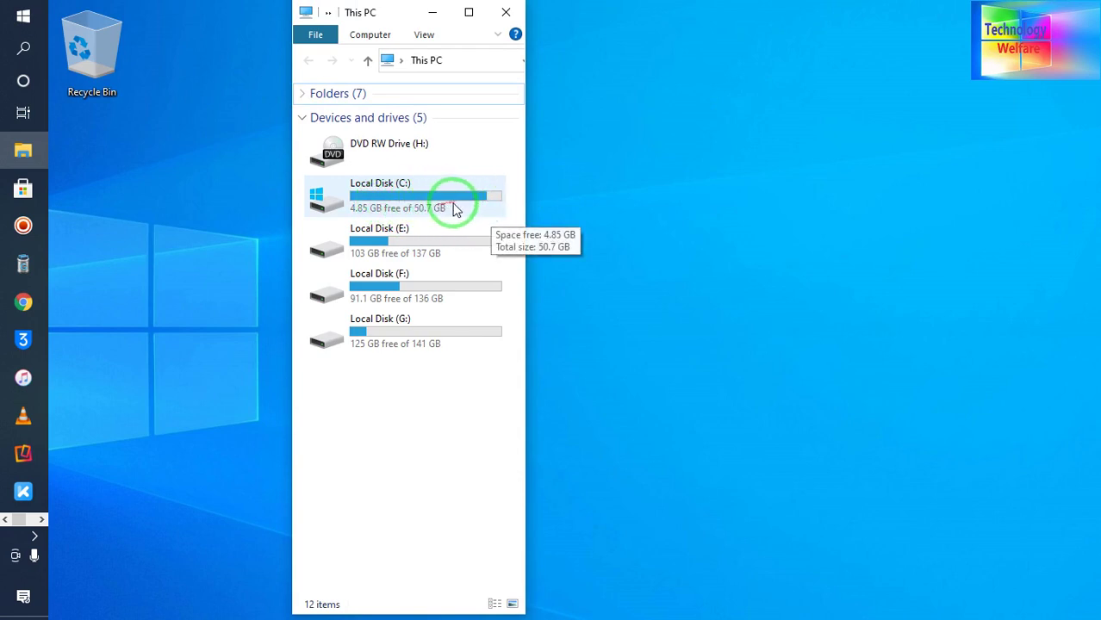
left_click(510, 8)
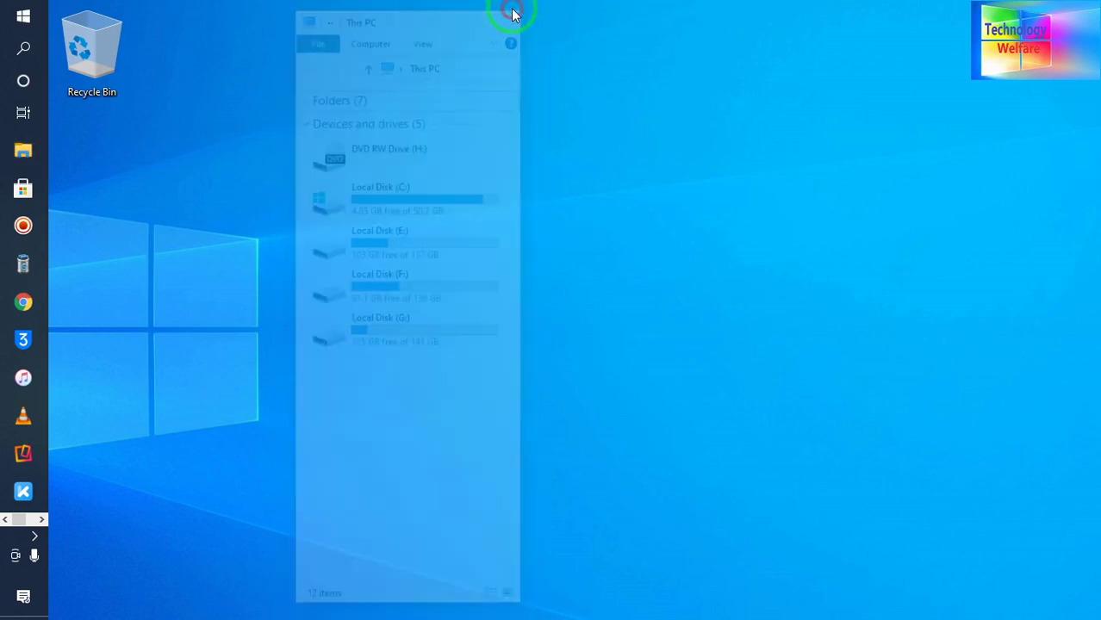